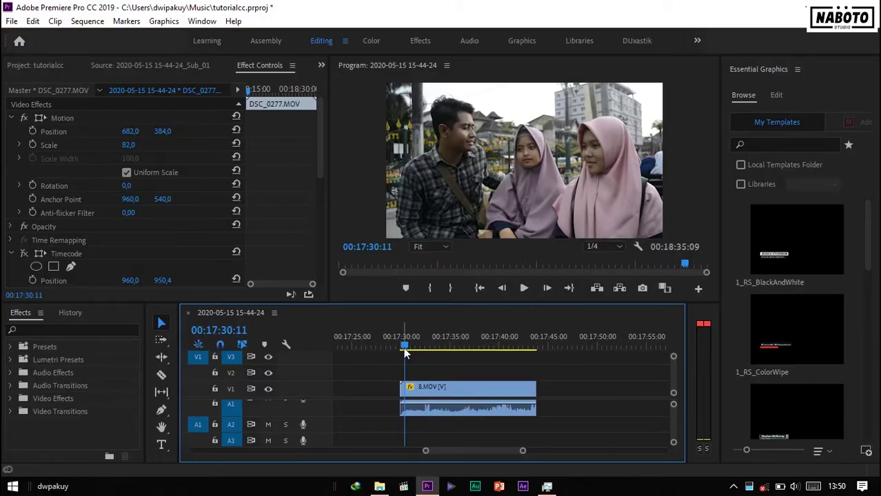
# Play the 8.MOV clip from its beginning for a few seconds and stop playback.
pyautogui.moveTo(404, 346); pyautogui.dragTo(402, 346)
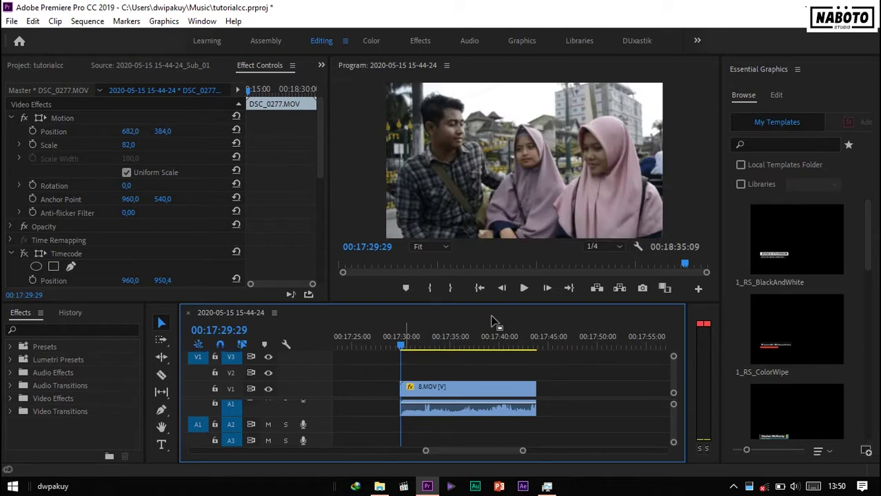
pyautogui.click(521, 292)
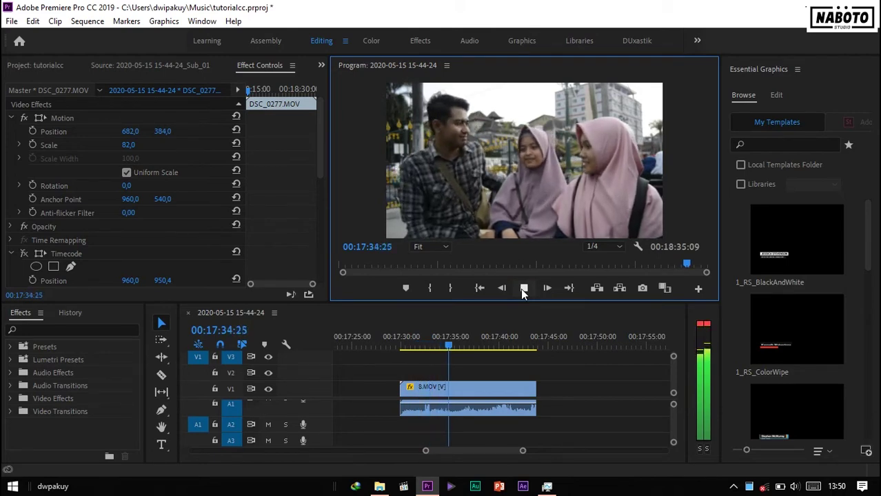
pyautogui.click(523, 288)
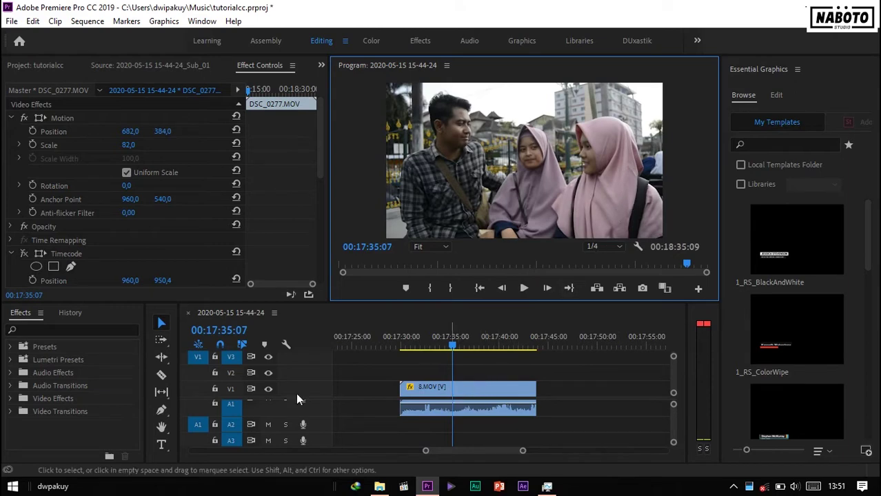
# Search the effects for "timecode" and apply the Timecode video effect to the 8.MOV clip in the timeline.
pyautogui.click(20, 319)
pyautogui.click(28, 330)
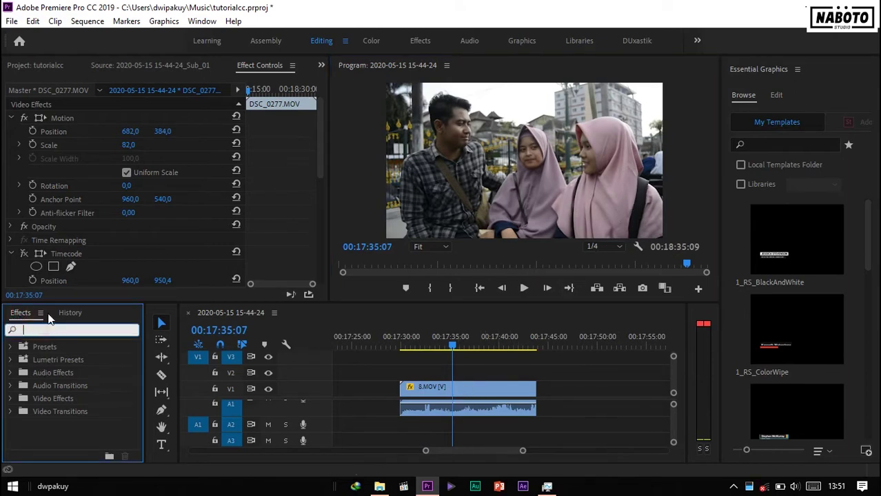
pyautogui.click(203, 23)
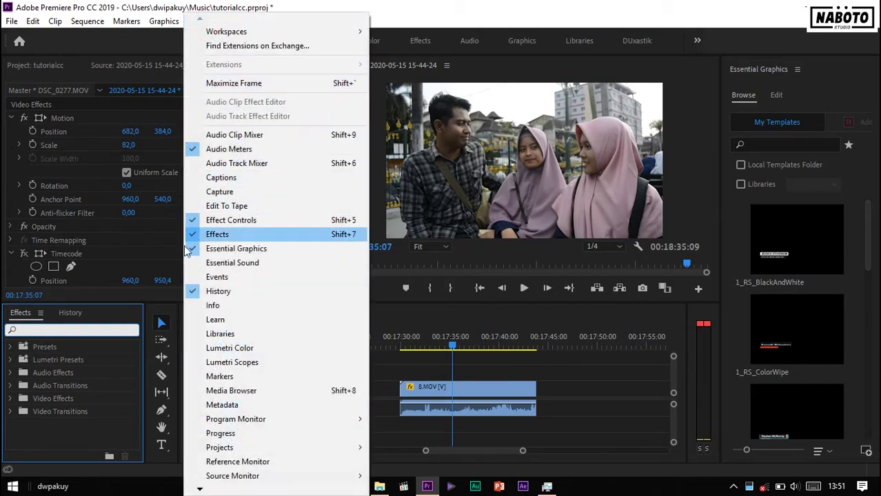
pyautogui.click(61, 329)
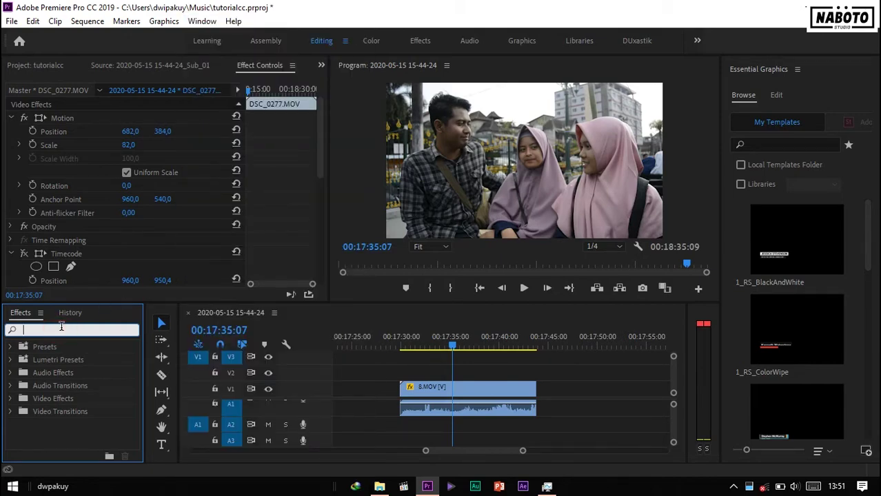
pyautogui.write('time')
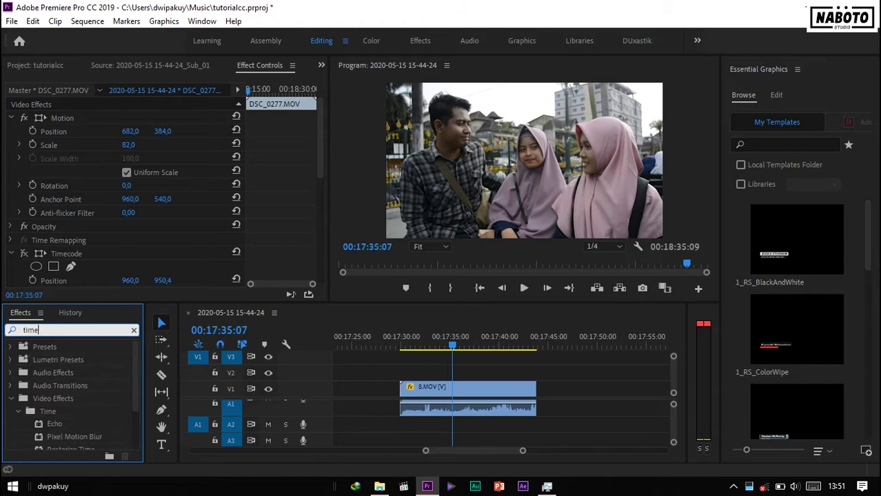
pyautogui.write('code')
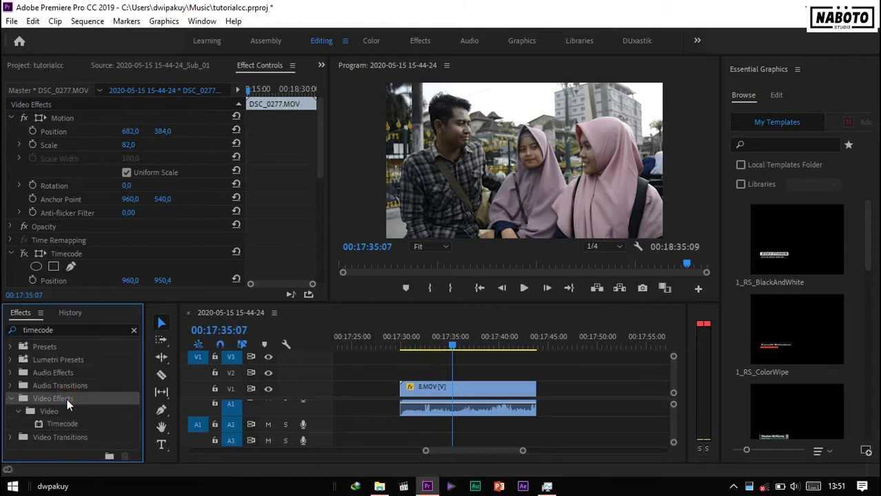
pyautogui.click(62, 412)
pyautogui.click(65, 425)
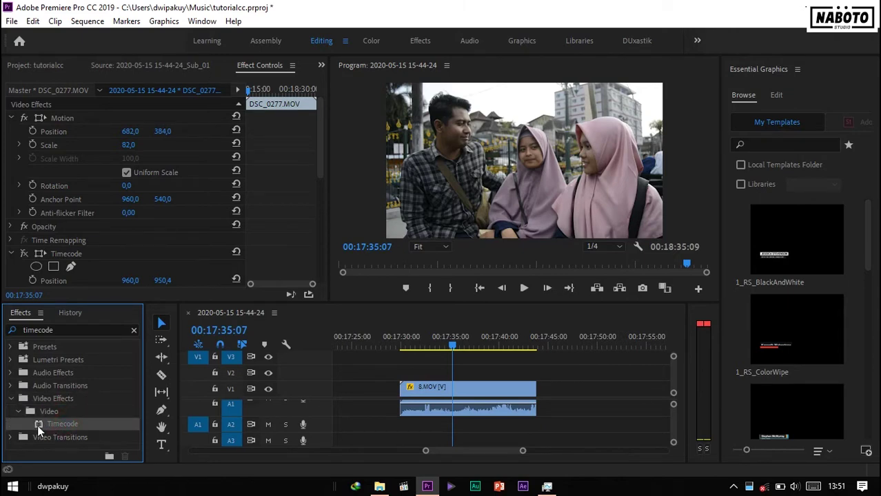
pyautogui.moveTo(39, 426); pyautogui.dragTo(474, 390)
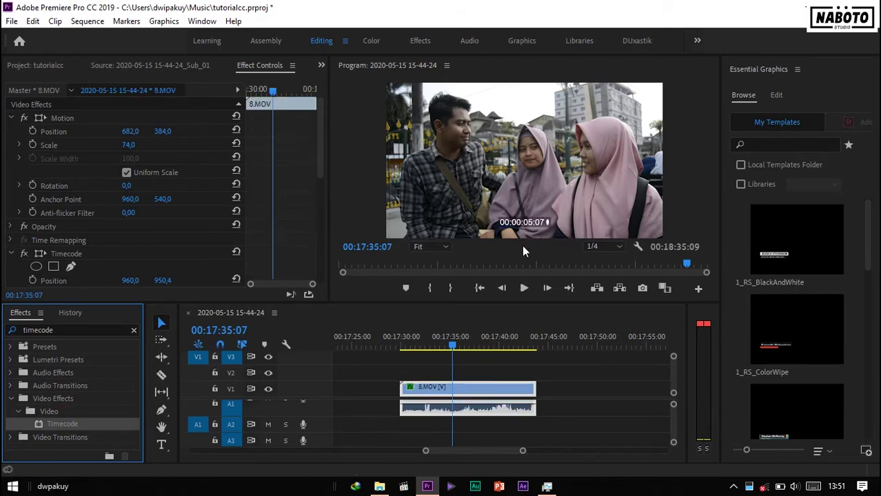
pyautogui.click(470, 392)
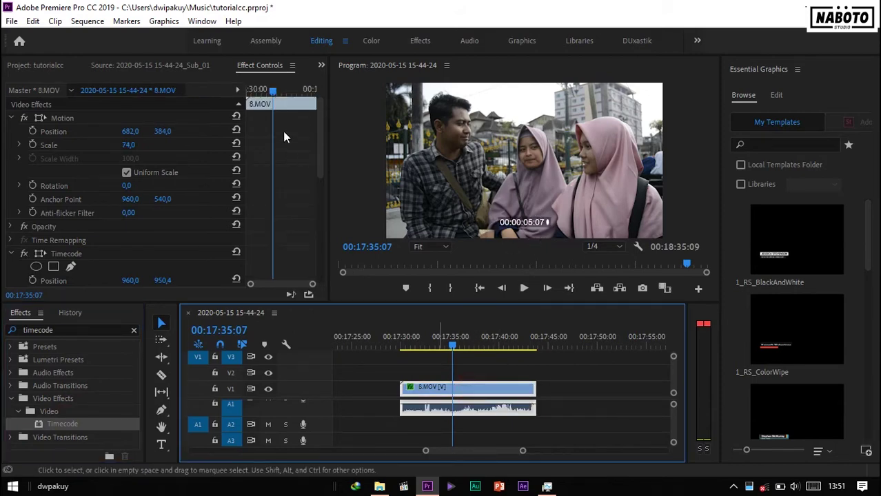
# Set the Timecode effect's position to 946,0 and 892,4, its size to 29,5 % and its opacity to 100 %.
pyautogui.click(256, 66)
pyautogui.click(203, 23)
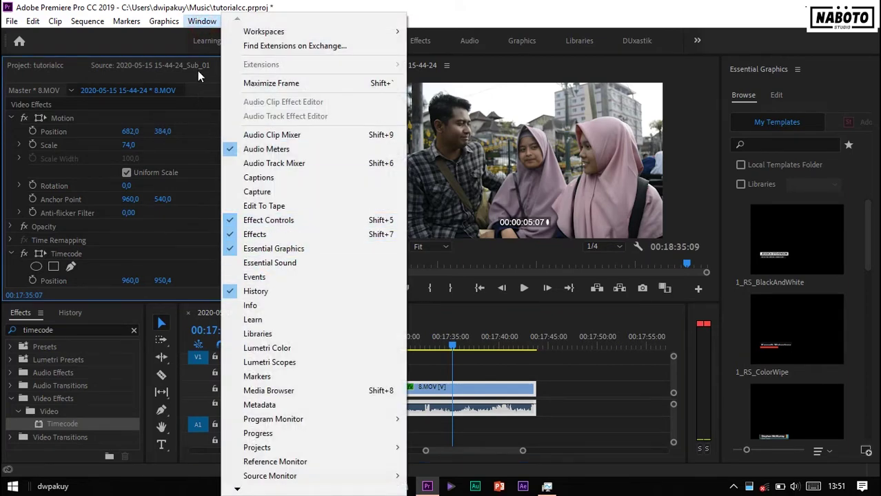
pyautogui.click(204, 173)
pyautogui.moveTo(319, 106); pyautogui.dragTo(311, 167)
pyautogui.click(78, 125)
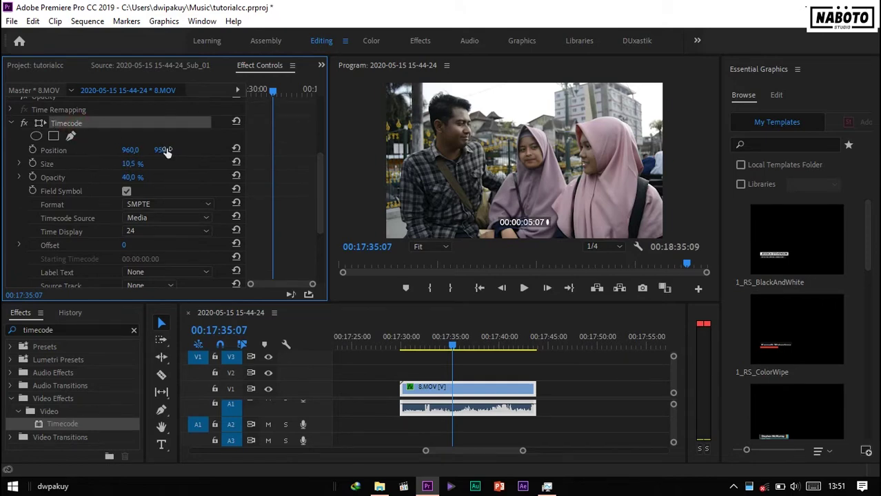
pyautogui.moveTo(164, 149); pyautogui.dragTo(148, 154)
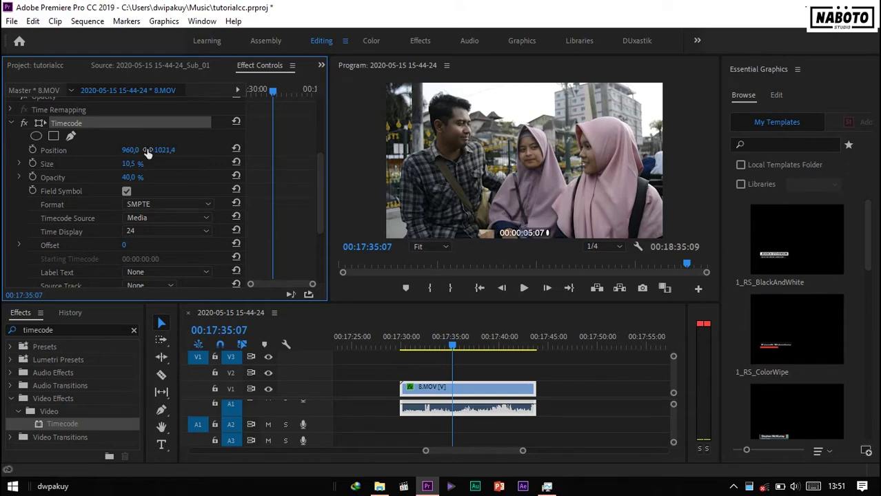
pyautogui.hotkey('ctrl', 'z')
pyautogui.moveTo(163, 149); pyautogui.dragTo(172, 177)
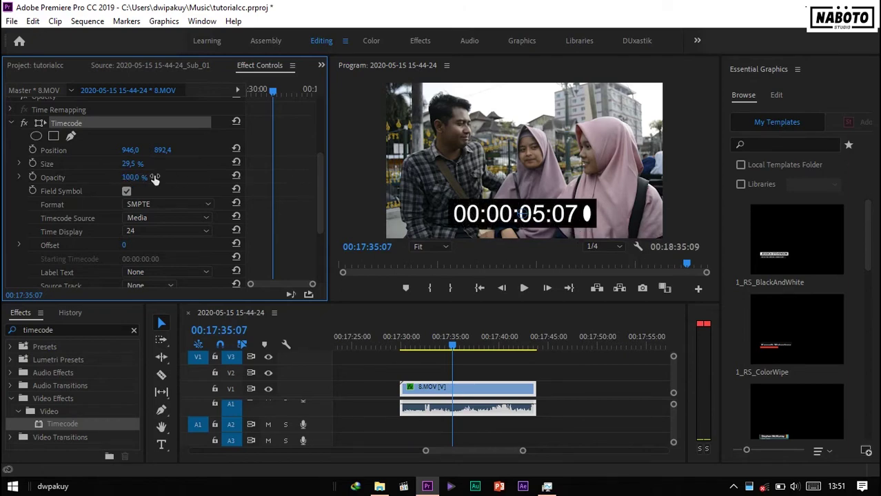
pyautogui.moveTo(154, 177)
pyautogui.mouseDown()
pyautogui.moveTo(90, 177)
pyautogui.moveTo(158, 177)
pyautogui.mouseUp()
# Turn off the Field Symbol option of the Timecode effect.
pyautogui.click(130, 192)
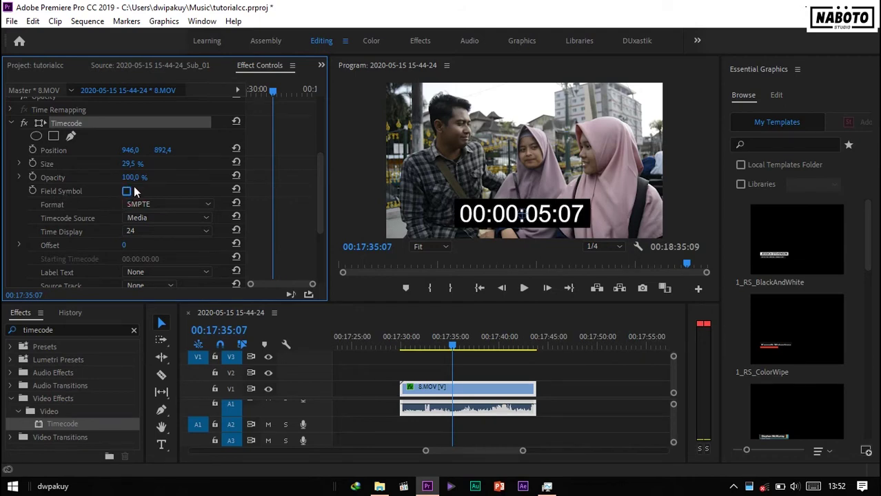
pyautogui.click(127, 192)
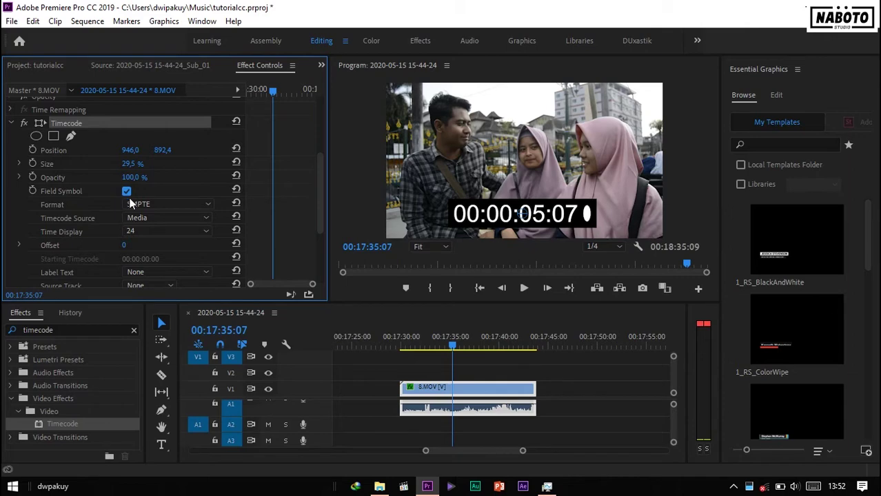
pyautogui.click(127, 191)
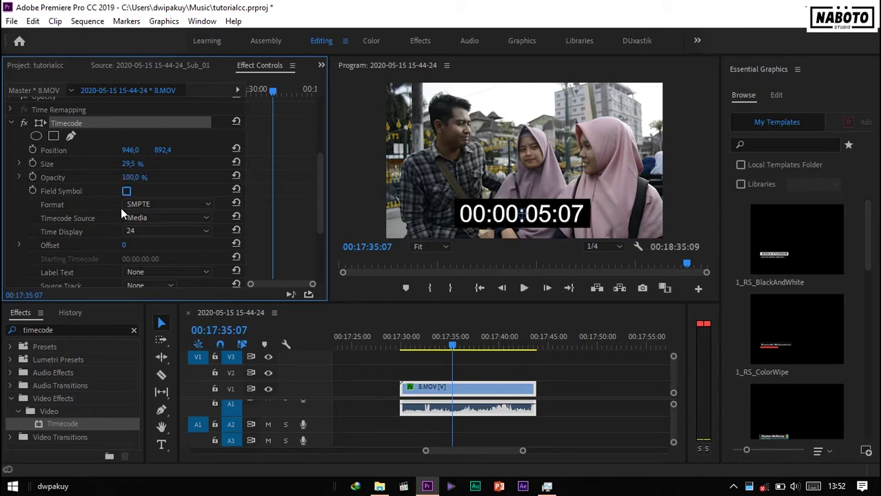
# Try the Frames format for the timecode, scrub back through the clip, and return the format to SMPTE.
pyautogui.click(179, 204)
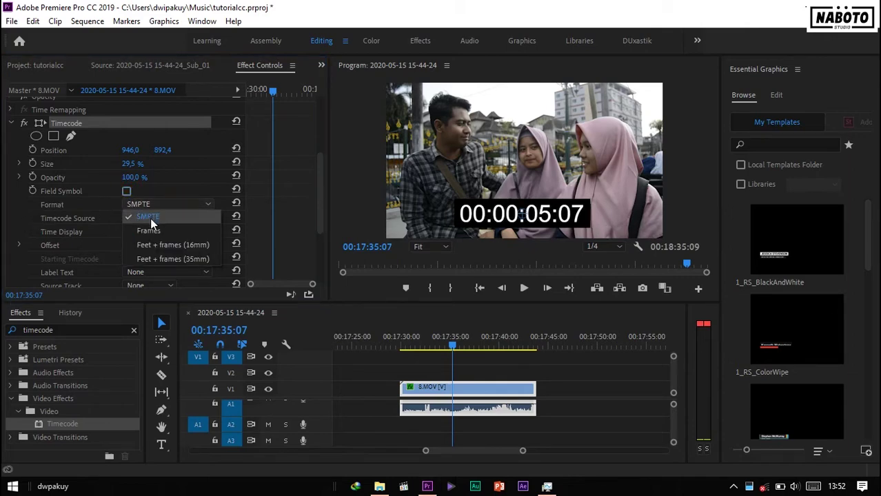
pyautogui.click(164, 230)
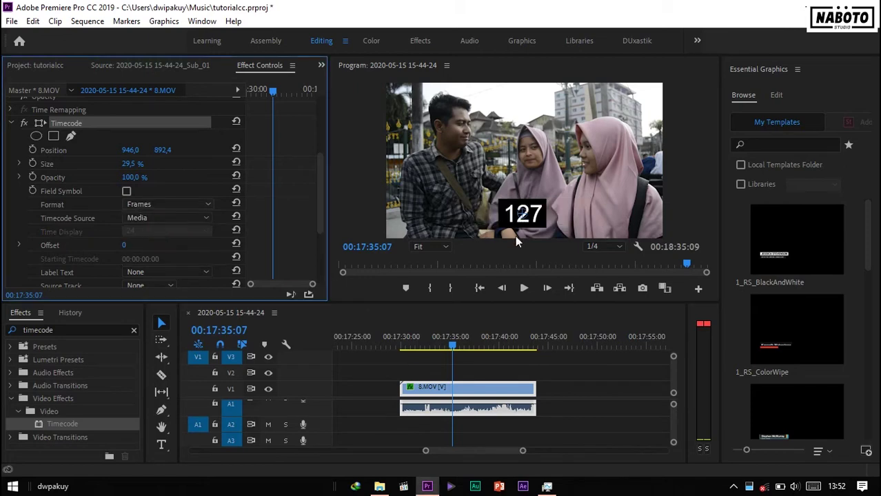
pyautogui.moveTo(437, 346); pyautogui.dragTo(416, 346)
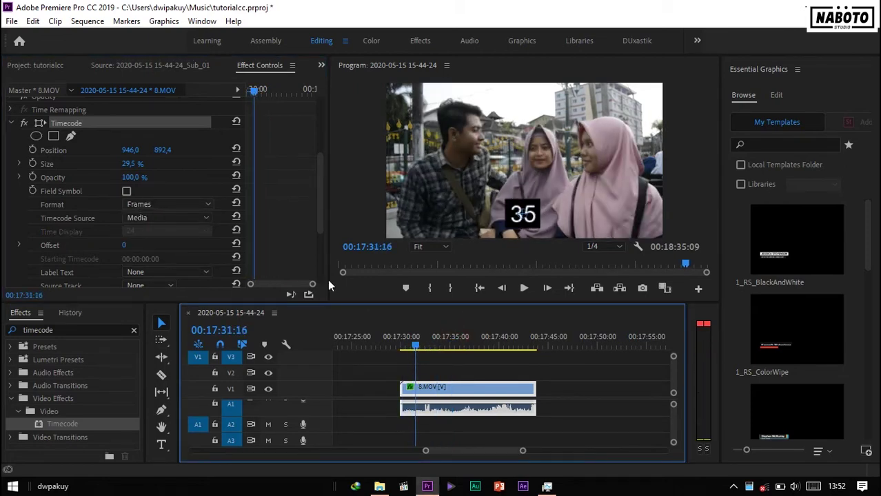
pyautogui.click(169, 203)
pyautogui.click(166, 218)
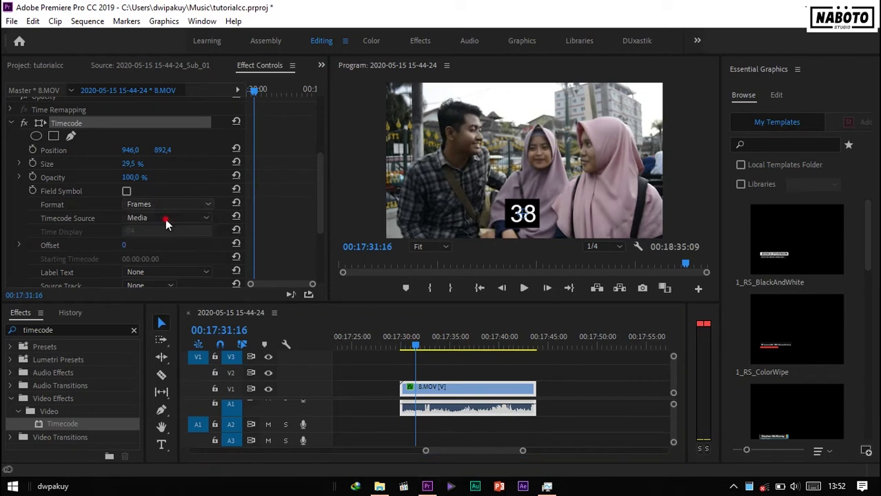
# Try the Feet + frames (16mm) timecode format and scrub through the clip to view it.
pyautogui.click(172, 204)
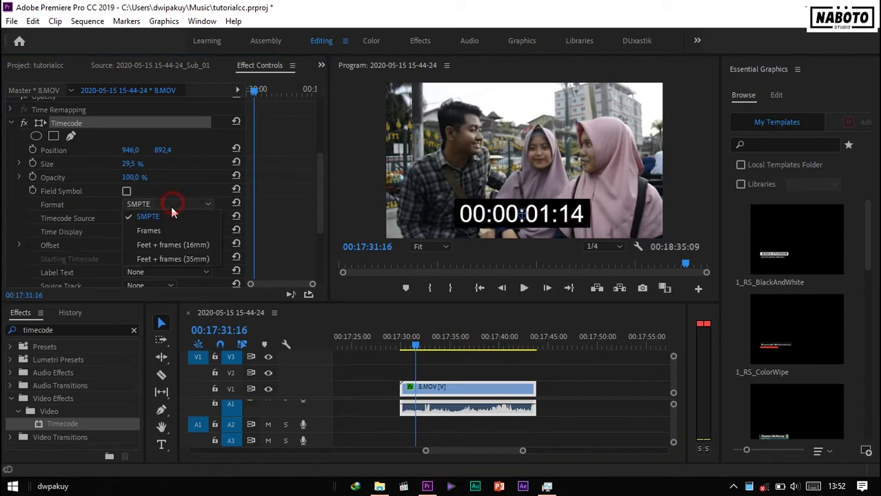
pyautogui.click(175, 246)
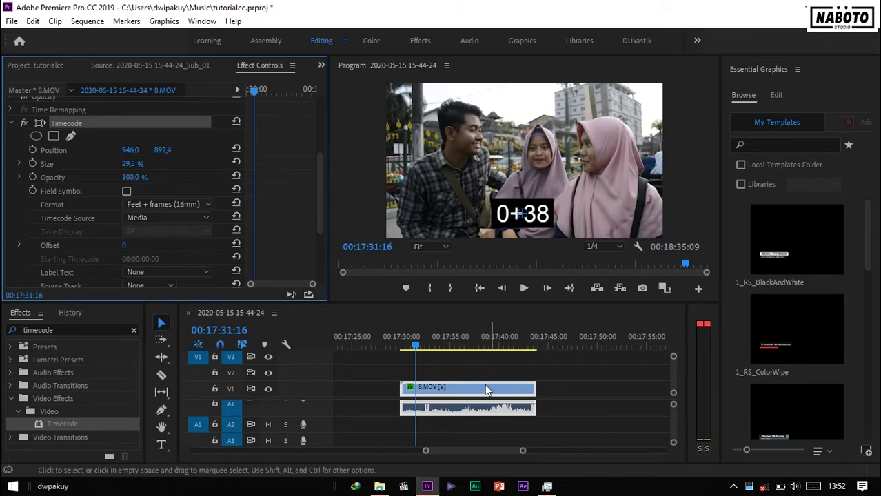
pyautogui.click(405, 348)
pyautogui.moveTo(405, 348); pyautogui.dragTo(440, 349)
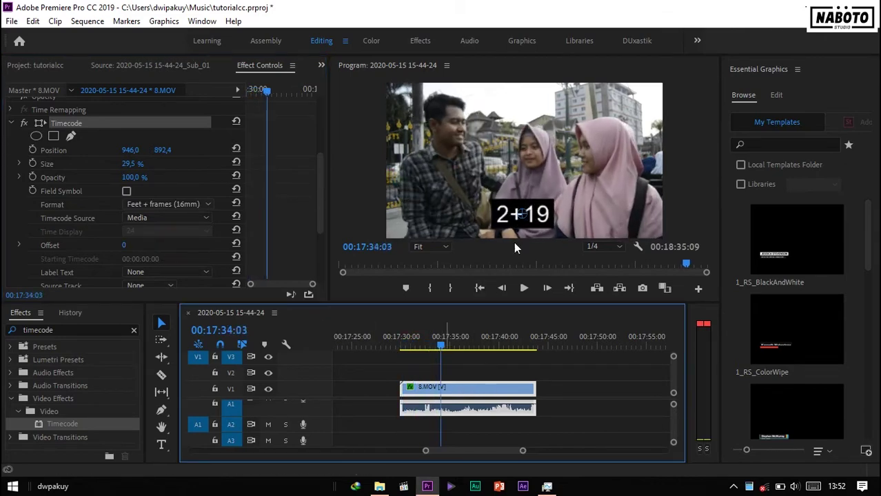
# Try the Feet + frames (35mm) and Frames timecode formats, and restore the SMPTE format.
pyautogui.click(175, 206)
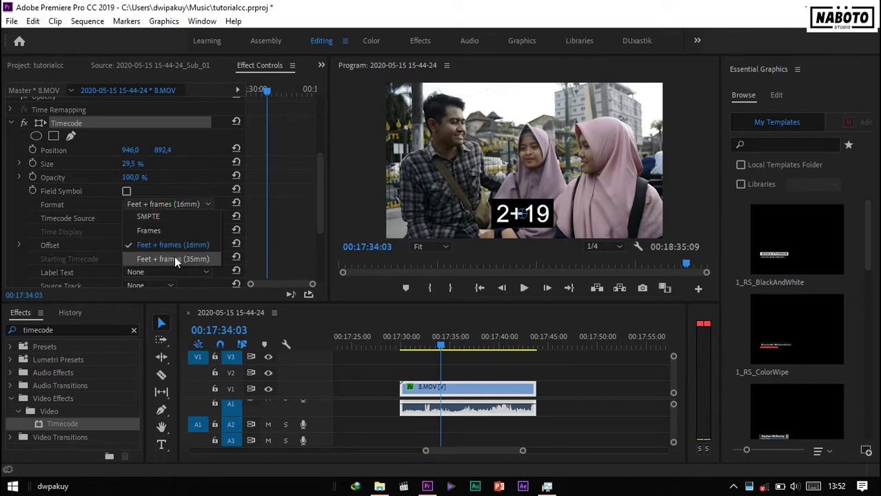
pyautogui.click(174, 259)
pyautogui.click(160, 204)
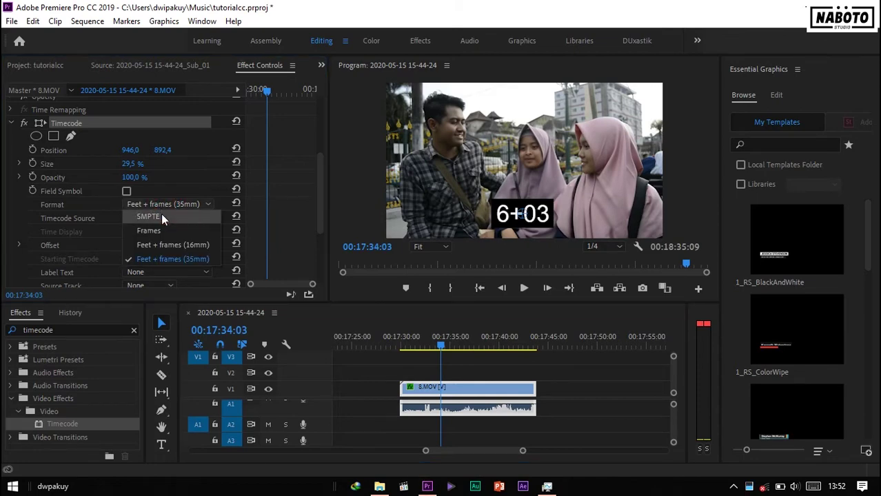
pyautogui.click(157, 231)
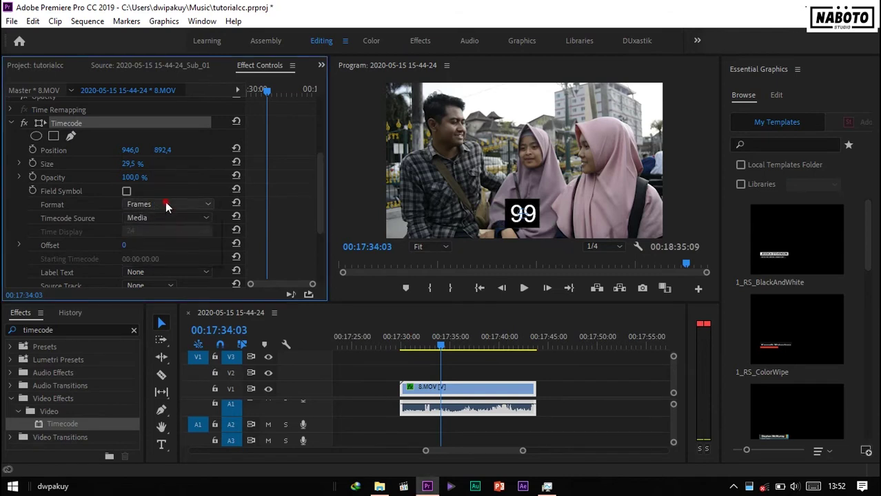
pyautogui.click(166, 206)
pyautogui.click(165, 218)
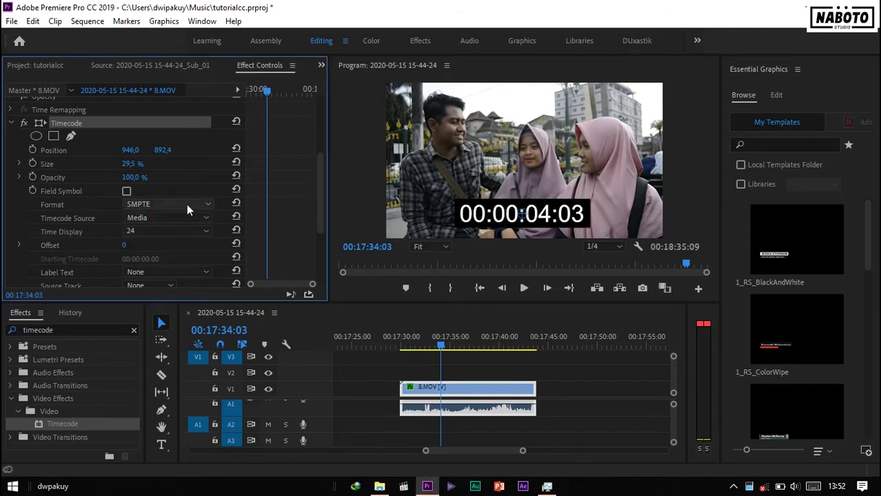
# Examine the frame-rate options available for the Timecode effect's Time Display without changing the setting.
pyautogui.click(316, 174)
pyautogui.moveTo(316, 174); pyautogui.dragTo(317, 186)
pyautogui.click(196, 199)
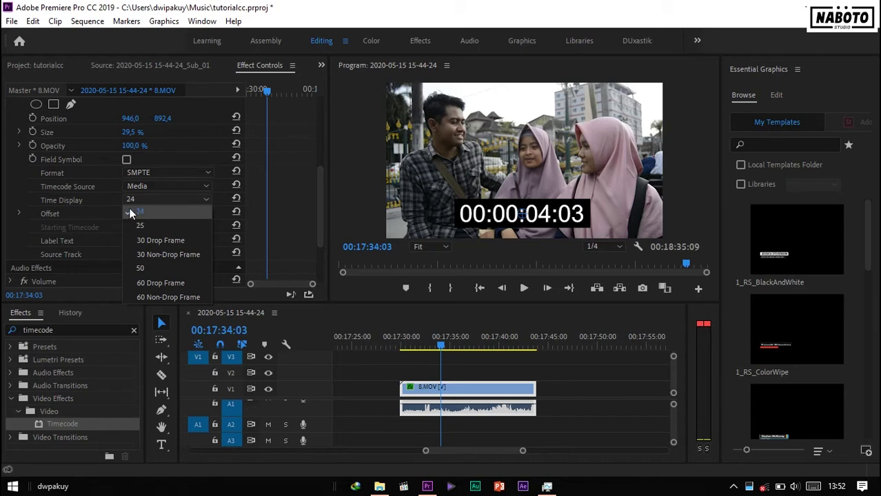
pyautogui.click(14, 196)
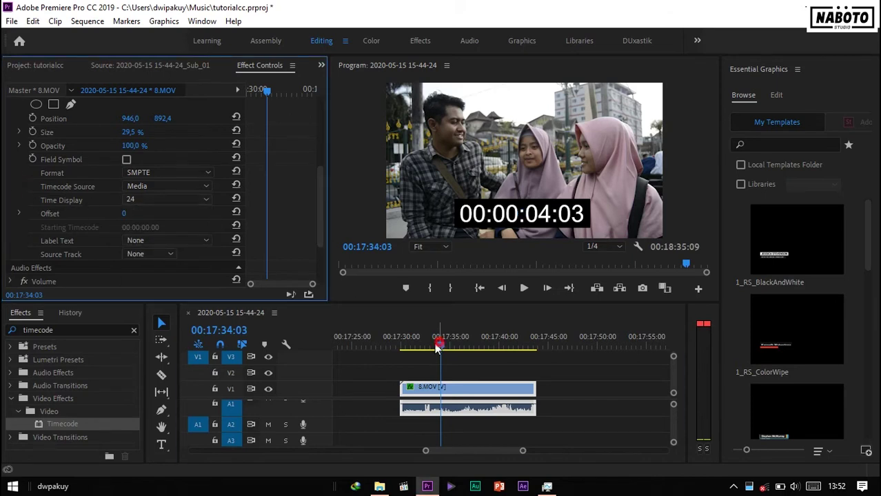
# Set the Timecode effect's offset to 205 near the clip's start and play the result briefly.
pyautogui.moveTo(440, 347); pyautogui.dragTo(398, 346)
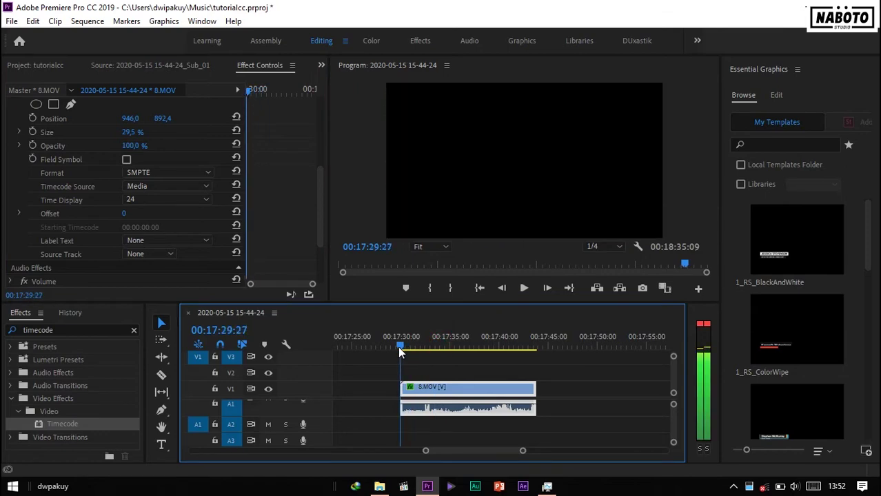
pyautogui.click(569, 289)
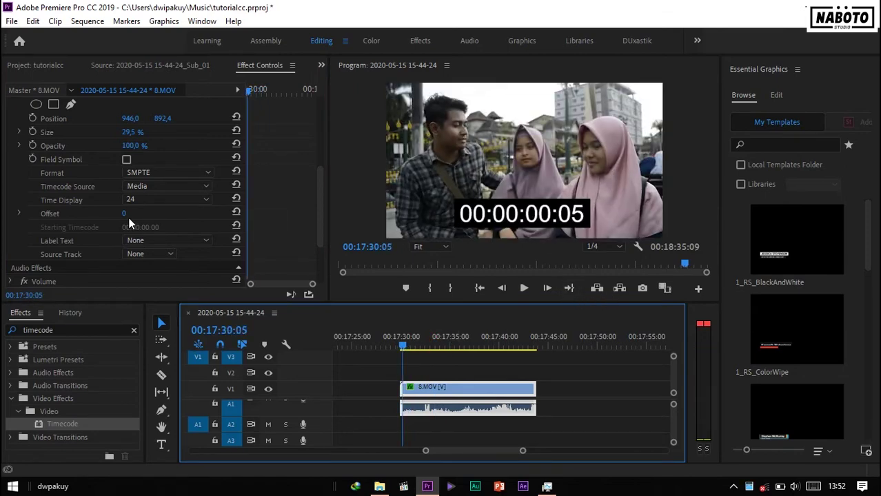
pyautogui.moveTo(126, 215); pyautogui.dragTo(269, 214)
pyautogui.click(525, 289)
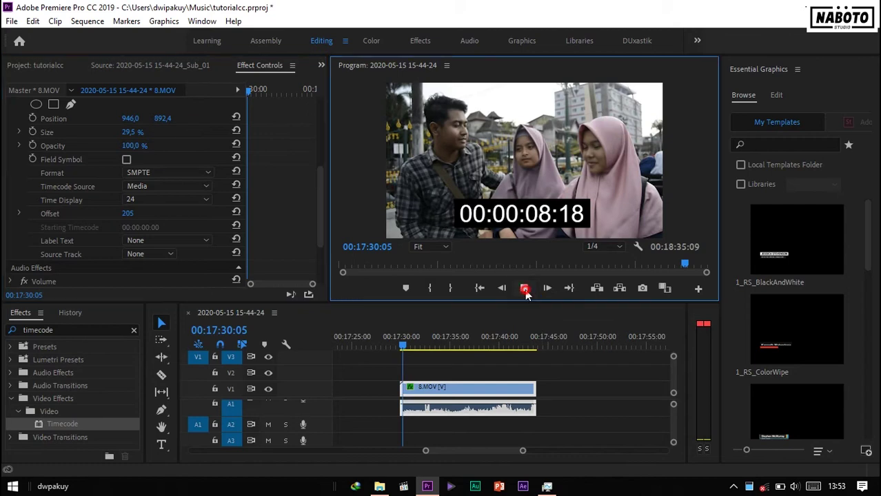
pyautogui.click(524, 288)
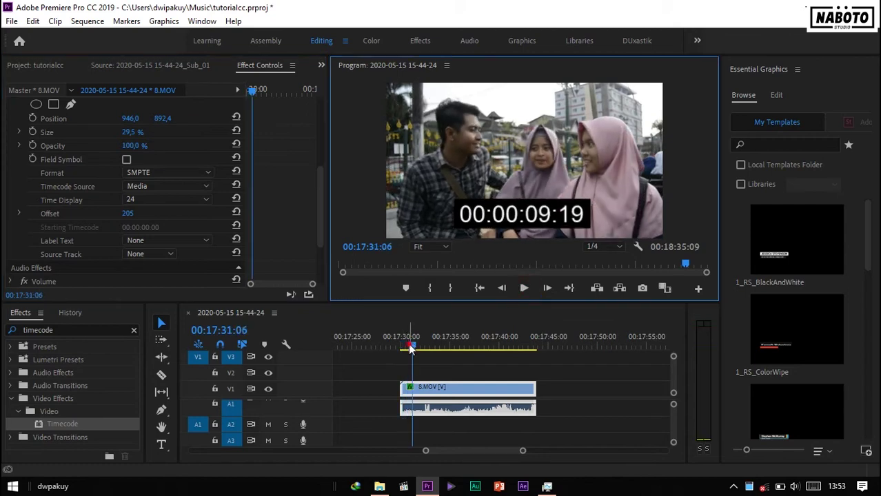
# Move the playhead to the clip's first visible frame and reset the Timecode effect's offset to 0.
pyautogui.moveTo(395, 348); pyautogui.dragTo(403, 350)
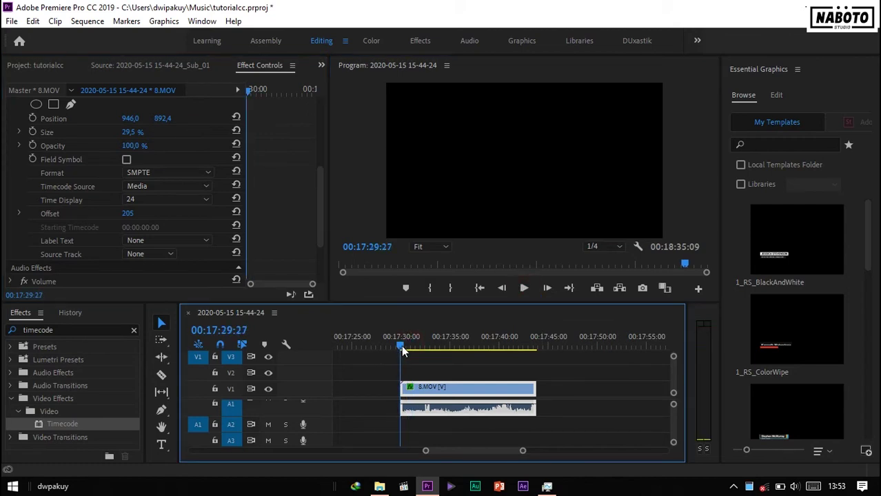
pyautogui.click(547, 289)
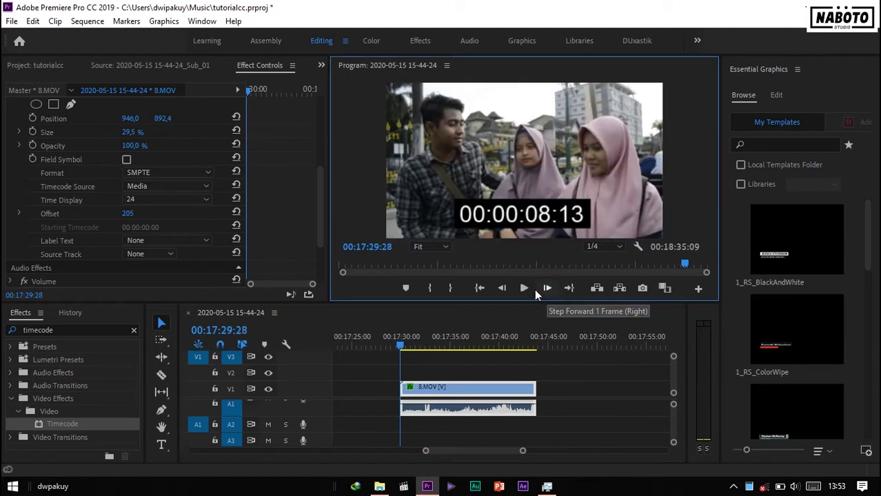
pyautogui.click(236, 214)
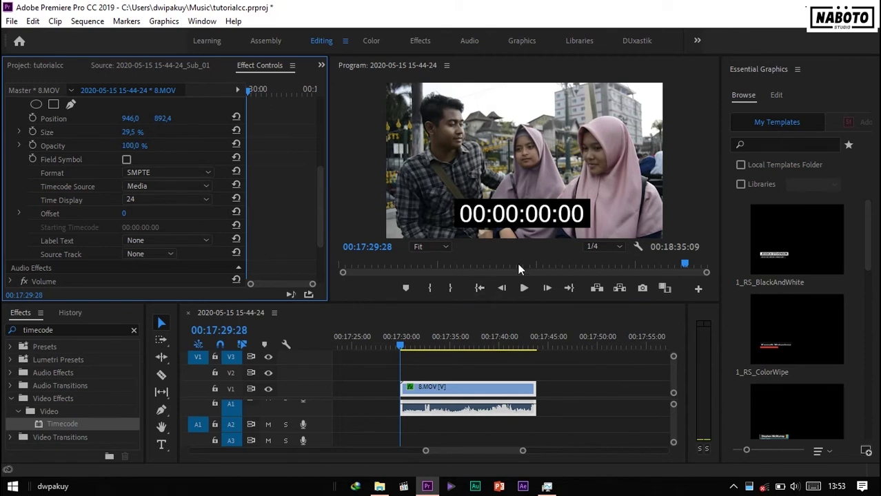
# Try the Automatic and Camera 2 label texts on the timecode overlay, and restore the label to None.
pyautogui.click(169, 243)
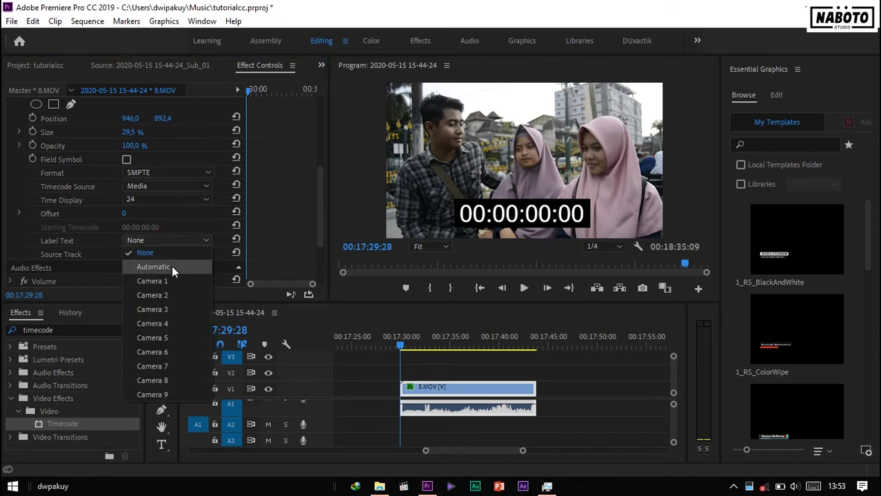
pyautogui.click(172, 267)
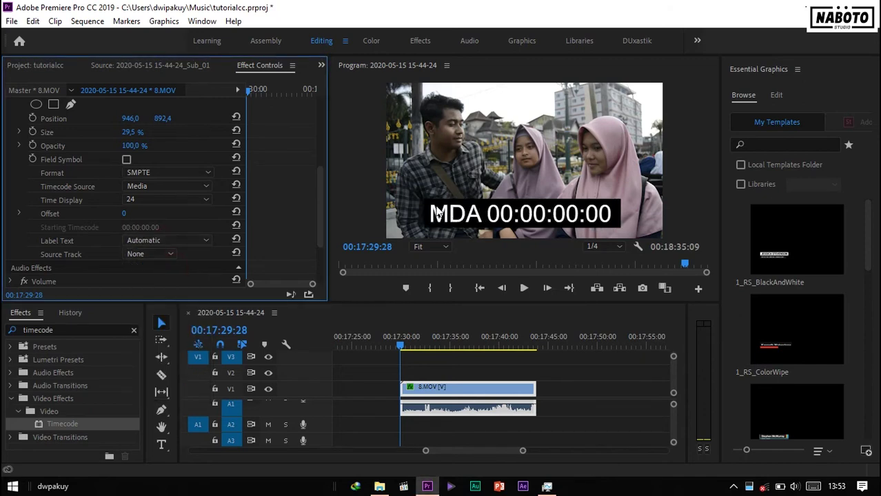
pyautogui.click(187, 239)
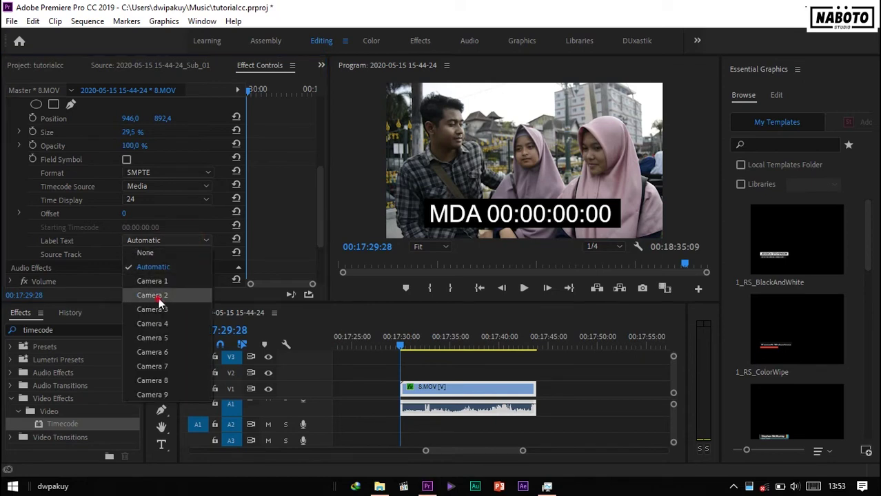
pyautogui.click(159, 296)
pyautogui.click(179, 243)
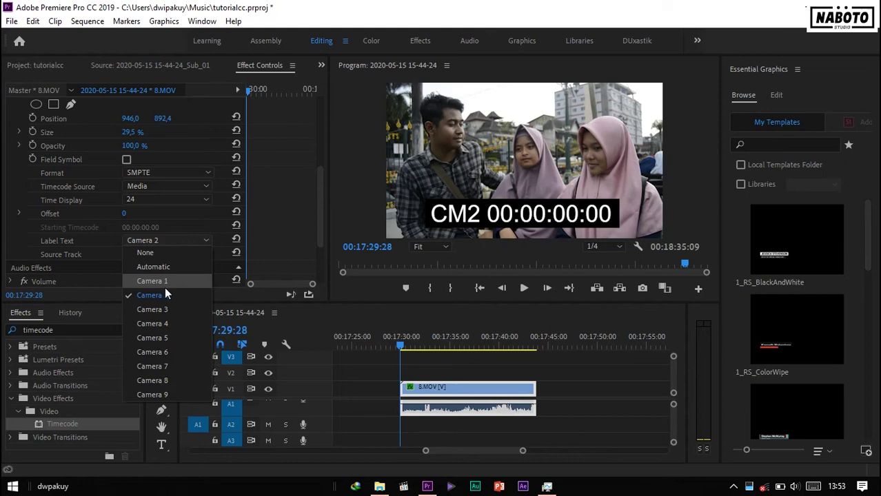
pyautogui.click(187, 240)
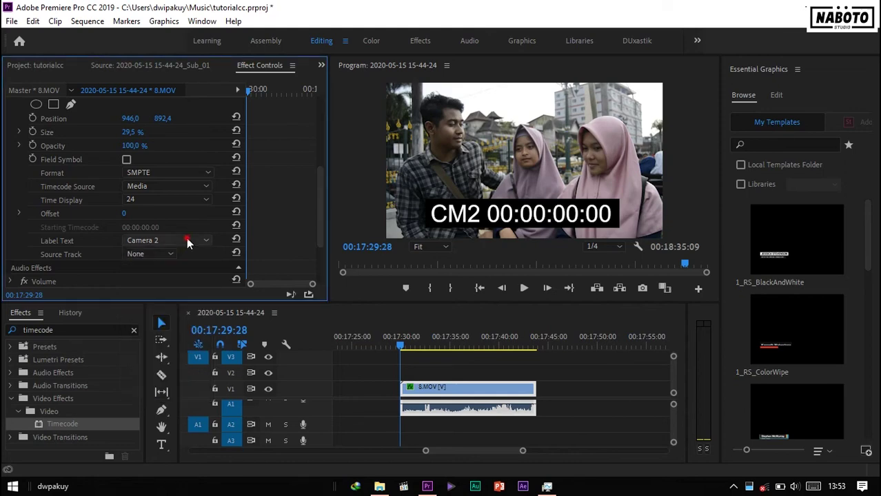
pyautogui.click(187, 240)
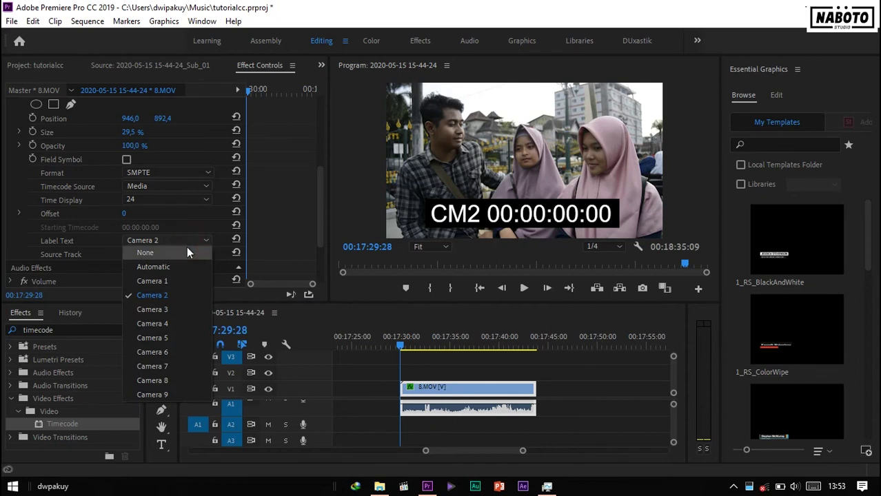
pyautogui.click(173, 252)
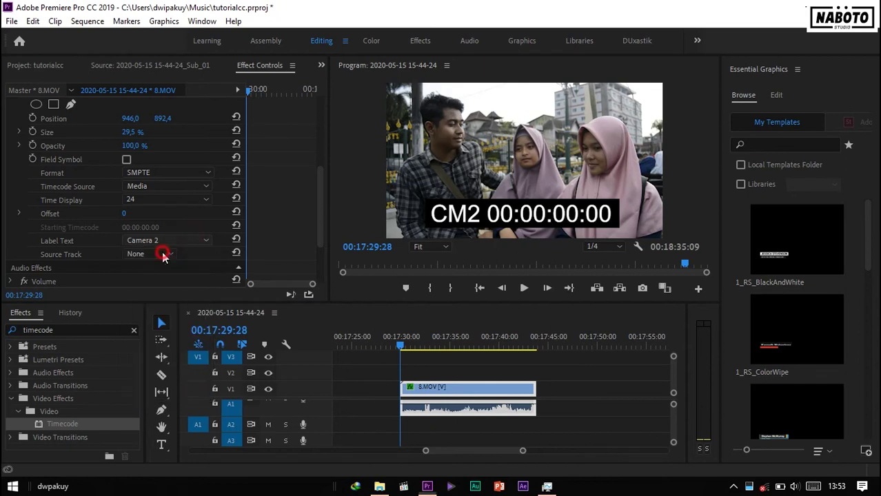
# Examine the Timecode effect's Source Track options without changing the setting, and play the clip in short stretches to review the running timecode.
pyautogui.click(148, 254)
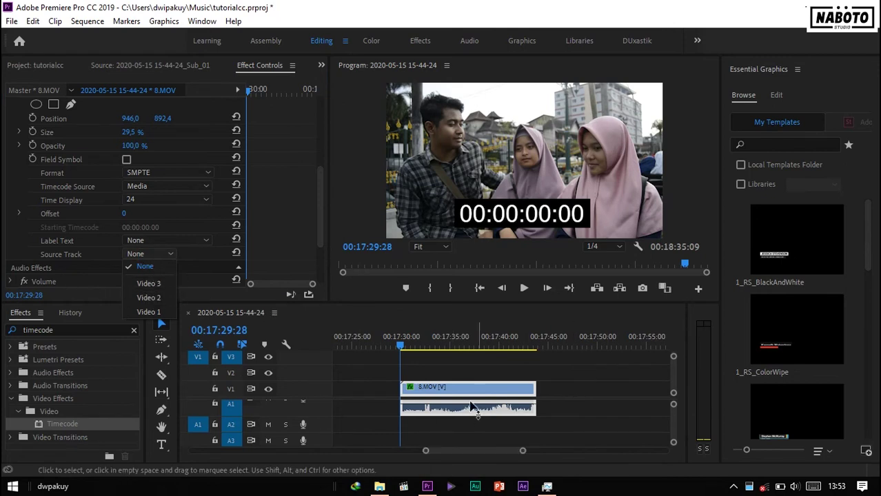
pyautogui.click(161, 258)
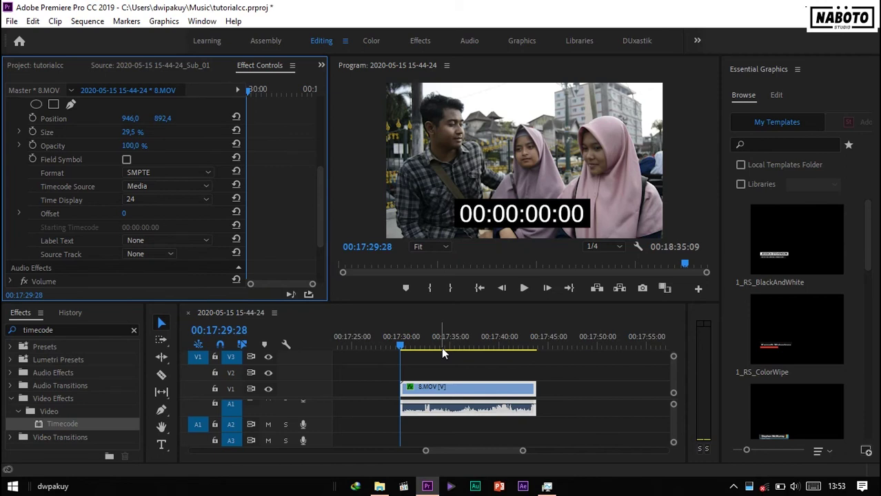
pyautogui.click(525, 289)
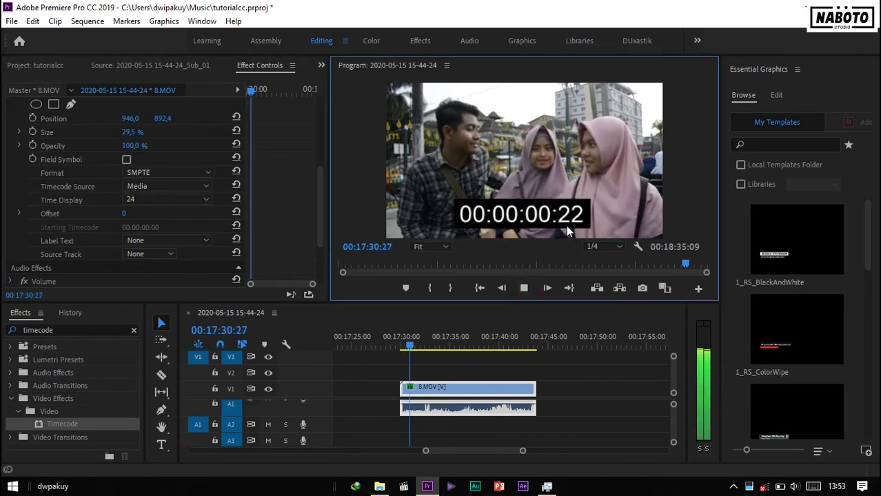
pyautogui.click(525, 289)
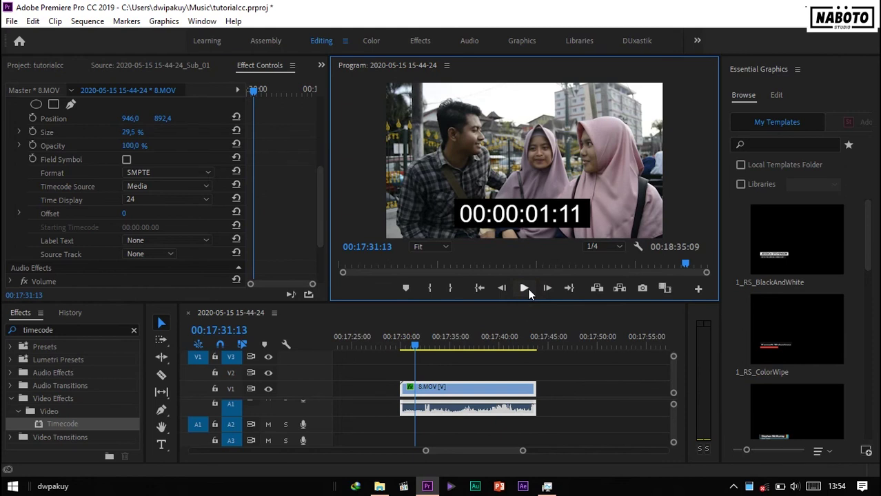
pyautogui.click(525, 289)
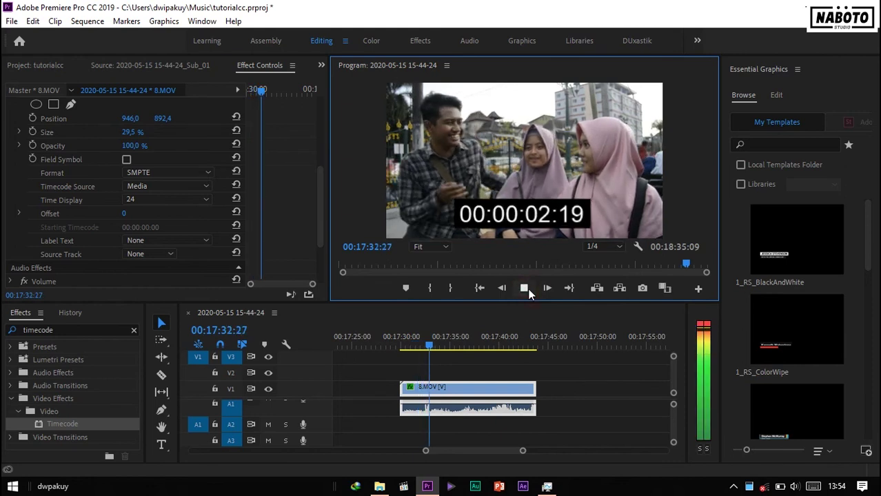
pyautogui.click(525, 288)
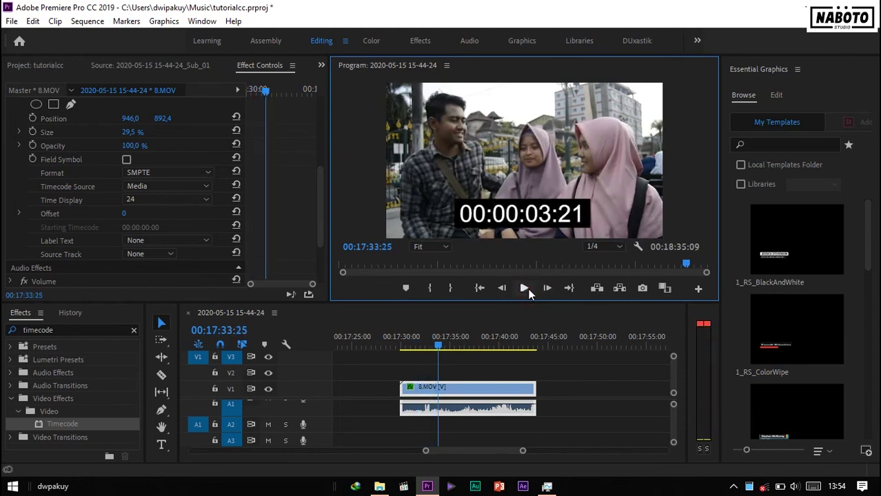